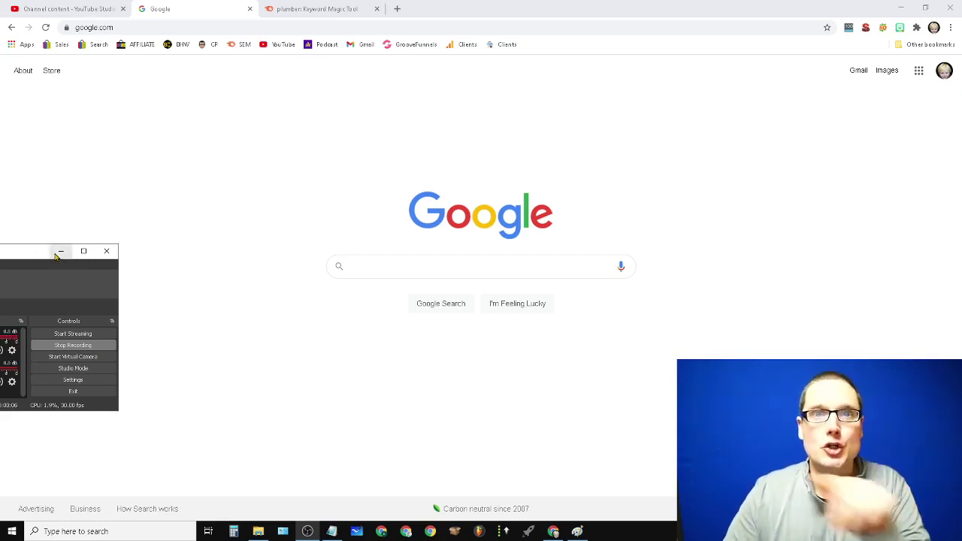
Step: Search Google for "list of the best web 2.0 platforms" and look through the first results
{"action": "left_click", "coordinate": [61, 251]}
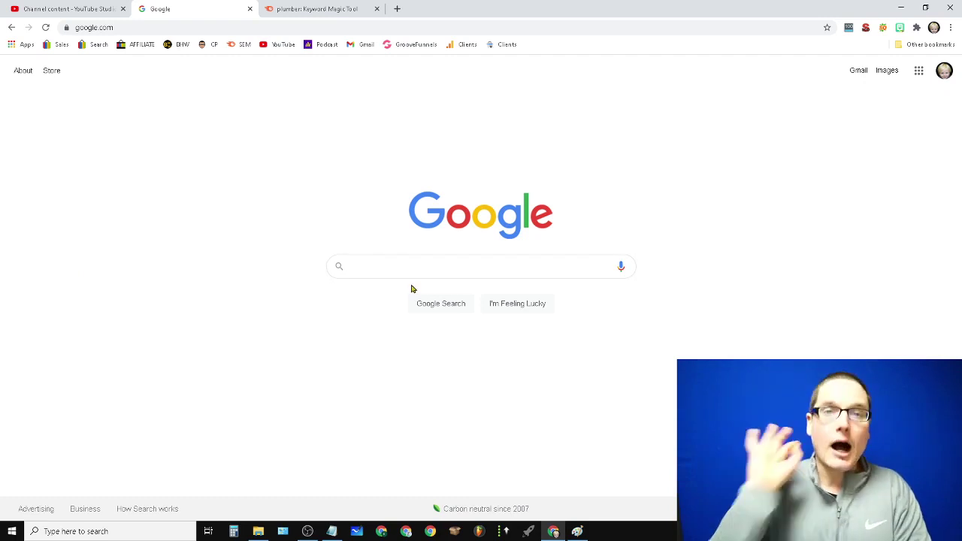
{"action": "type", "text": "l"}
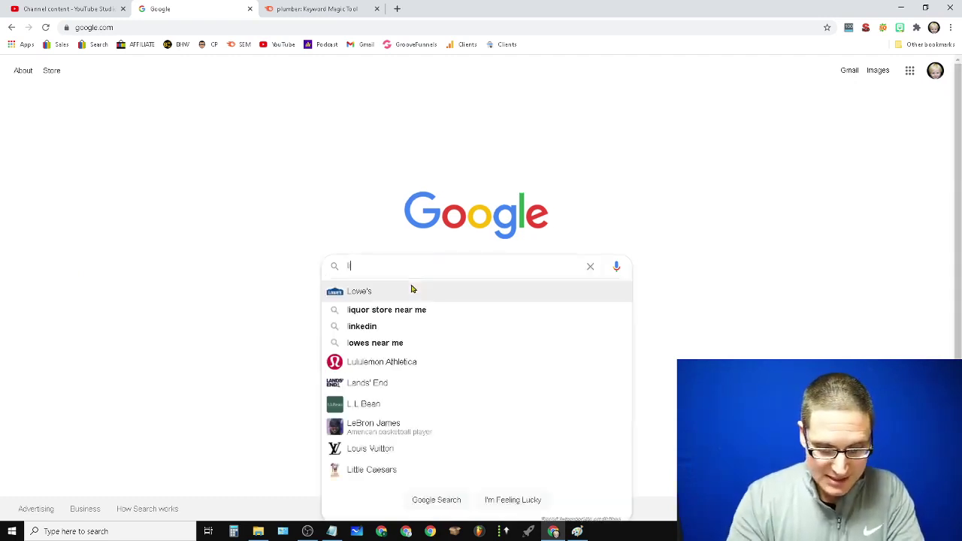
{"action": "type", "text": "ist of the best web 2.0 "}
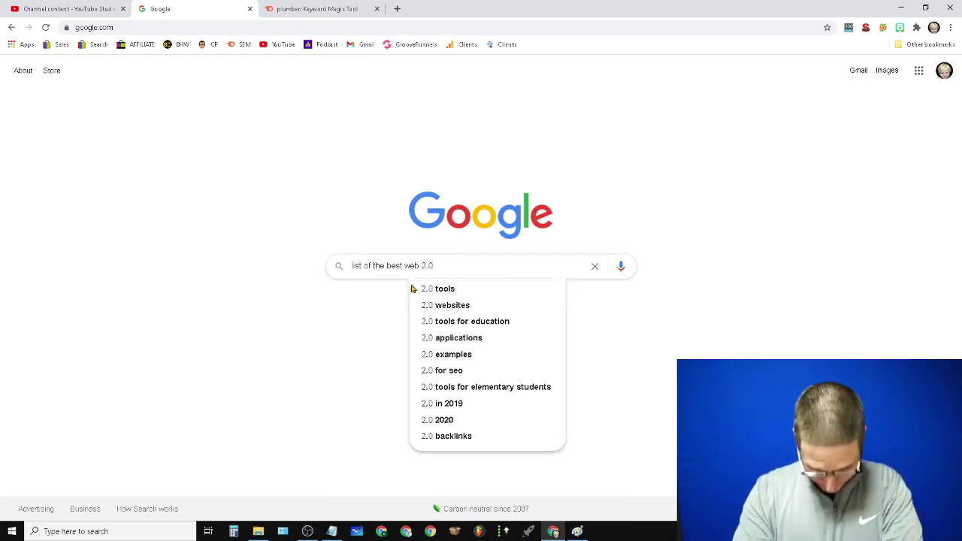
{"action": "type", "text": "platforms"}
{"action": "key", "text": "Return"}
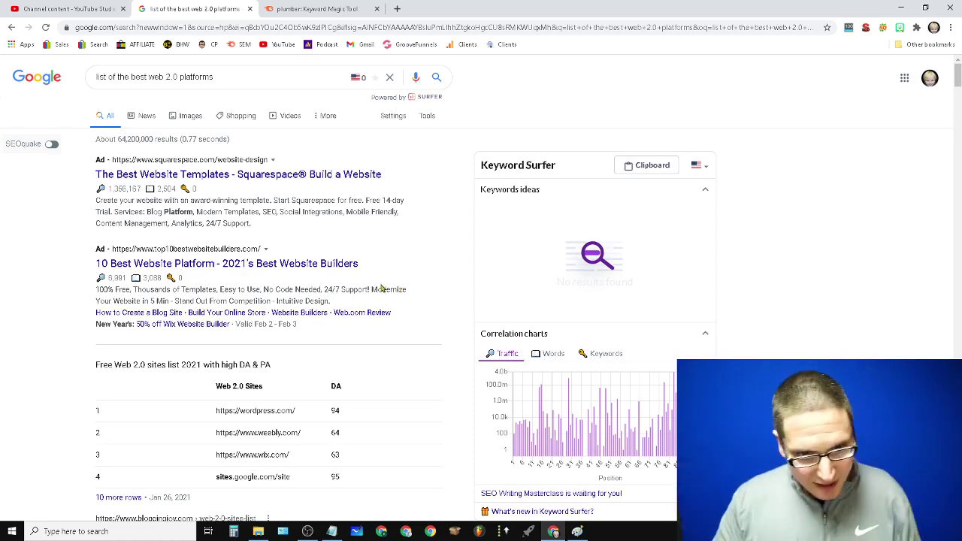
{"action": "scroll", "coordinate": [382, 289], "scroll_direction": "down", "scroll_amount": 3}
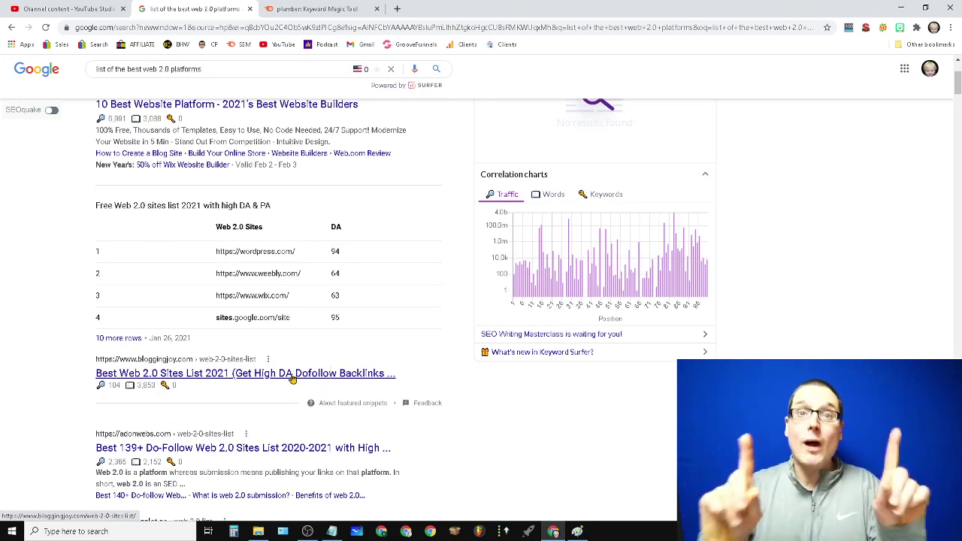
Step: Bring up the Notepad list of web 2.0 sites beside the search results and review its DoFollow platforms
{"action": "left_click", "coordinate": [331, 532]}
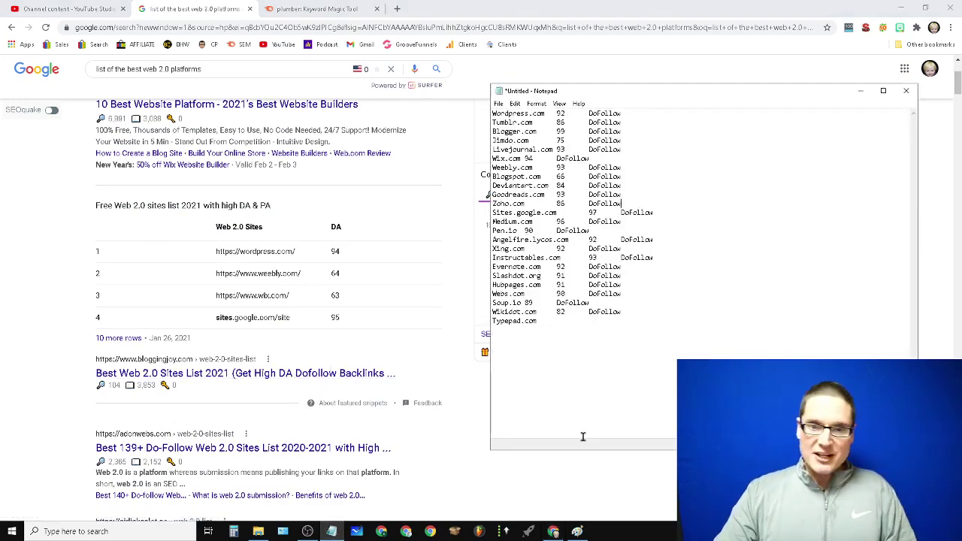
{"action": "left_click_drag", "start_coordinate": [643, 365], "coordinate": [560, 204]}
{"action": "left_click_drag", "start_coordinate": [619, 98], "coordinate": [537, 95]}
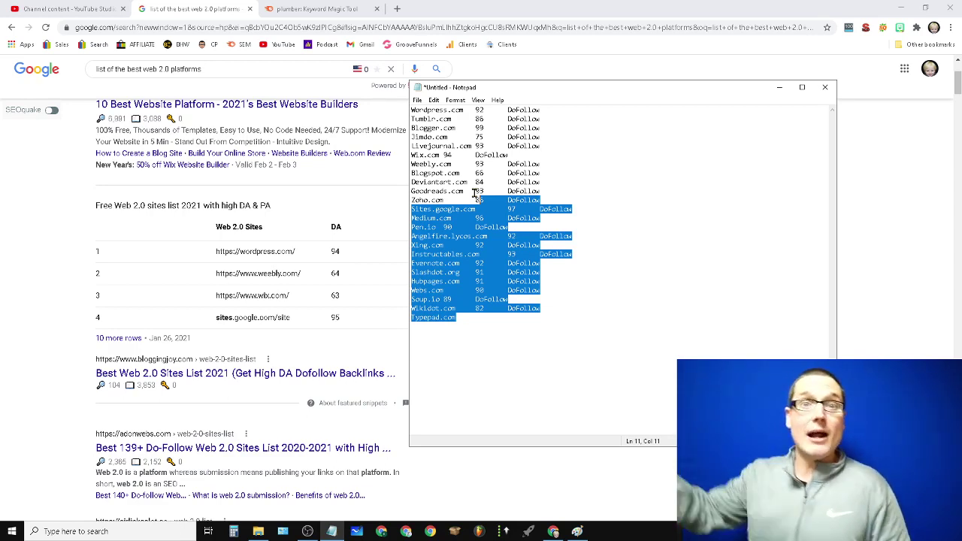
{"action": "left_click", "coordinate": [560, 127]}
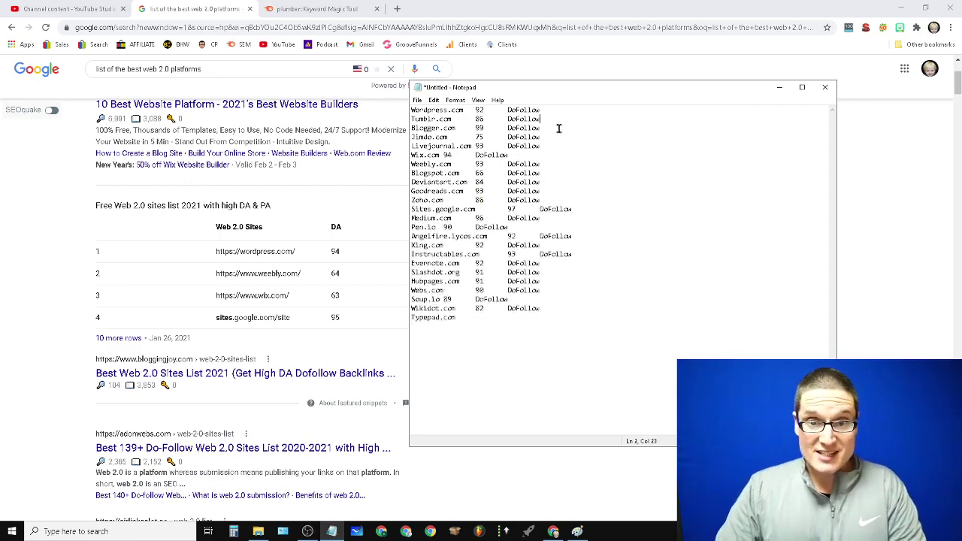
{"action": "left_click", "coordinate": [563, 189]}
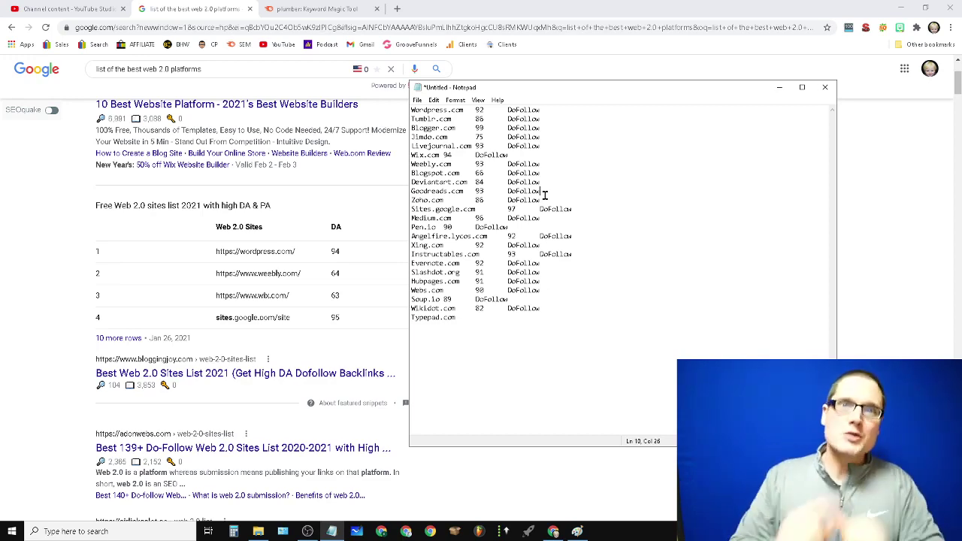
Step: Switch to the Semrush Keyword Magic Tool page and examine the keyword ideas for "plumber"
{"action": "left_click", "coordinate": [345, 5]}
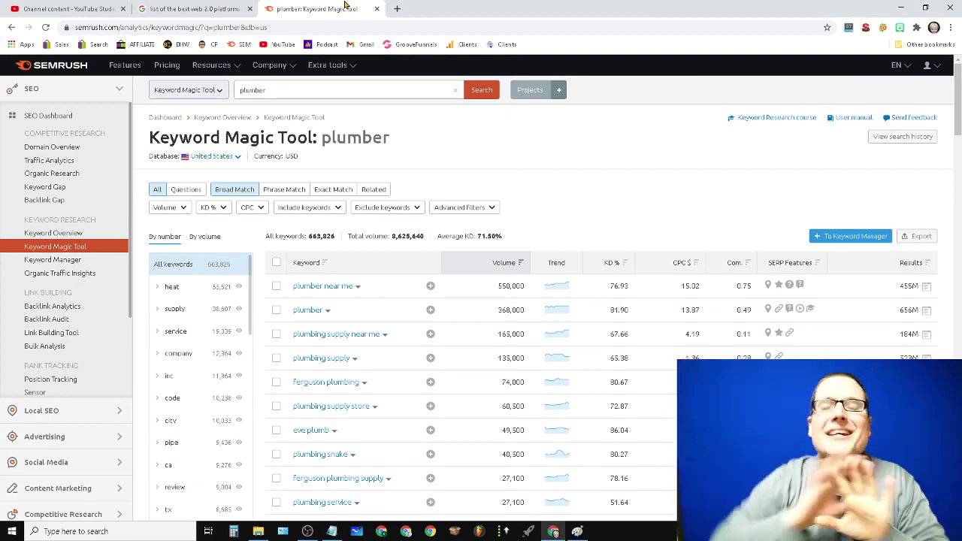
{"action": "double_click", "coordinate": [275, 90]}
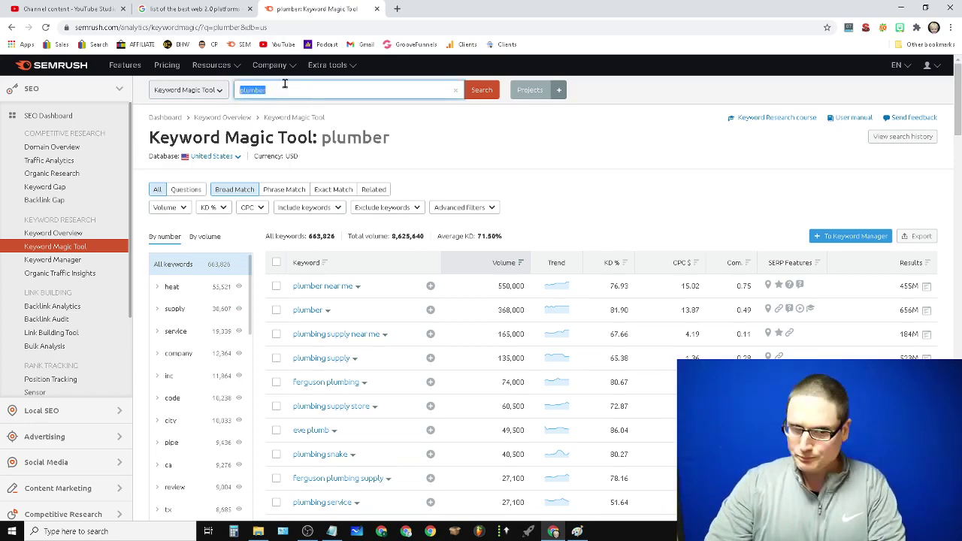
{"action": "left_click", "coordinate": [285, 86]}
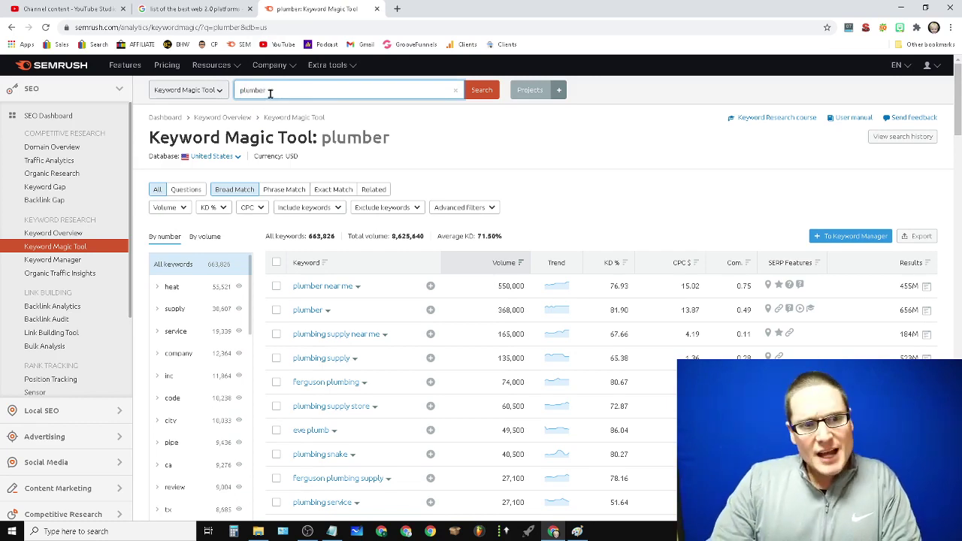
{"action": "double_click", "coordinate": [270, 91]}
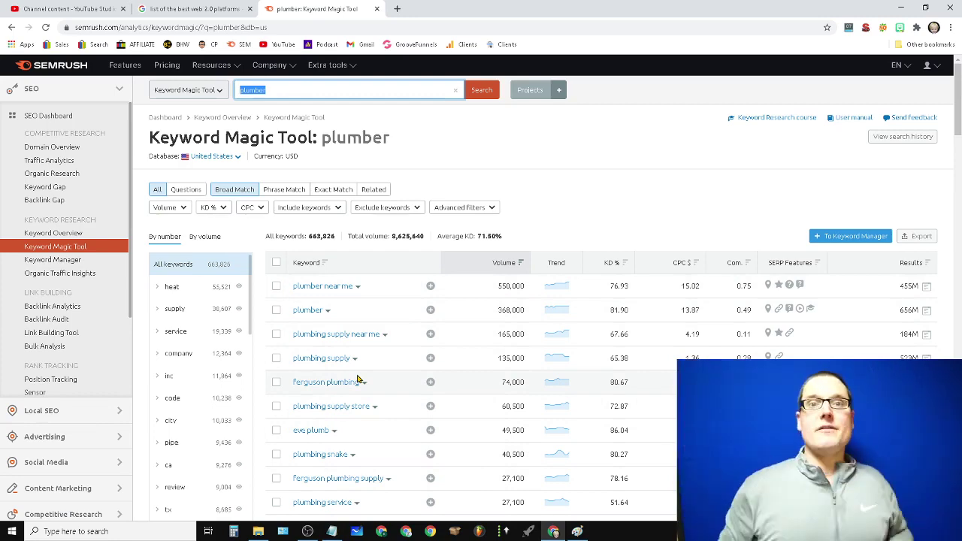
Step: Return to the Google page and search for the keyword "plumbing supply" from the Semrush list
{"action": "left_click", "coordinate": [205, 6]}
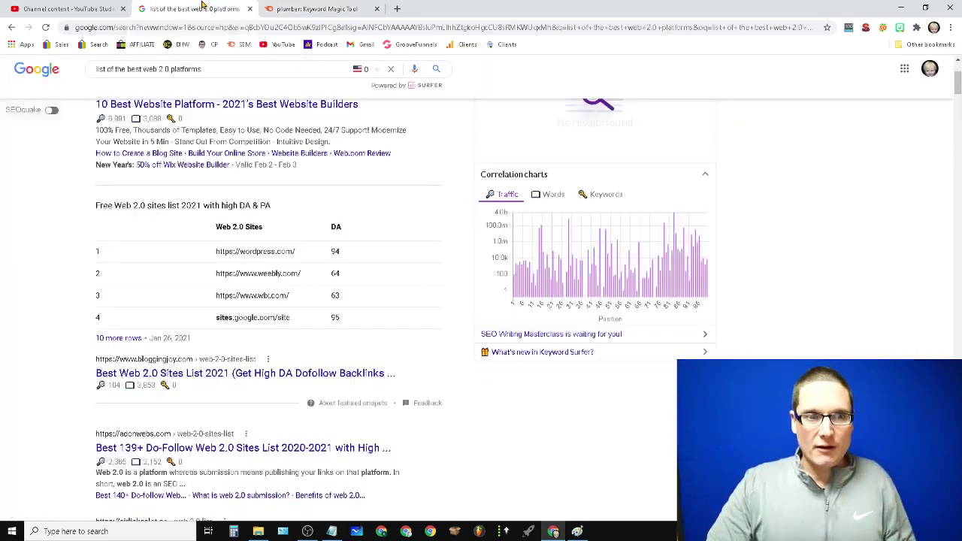
{"action": "triple_click", "coordinate": [266, 68]}
{"action": "left_click", "coordinate": [323, 6]}
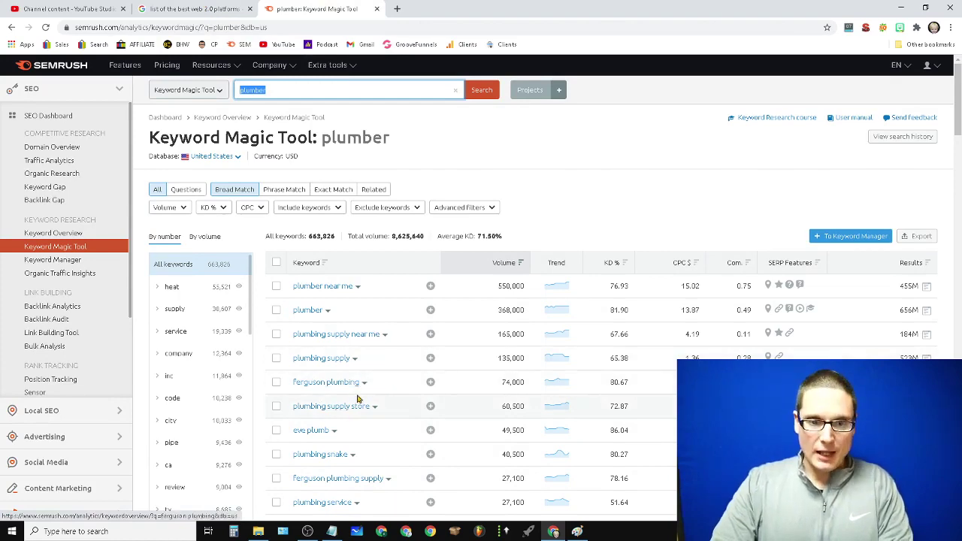
{"action": "left_click", "coordinate": [201, 5]}
{"action": "type", "text": "pl"}
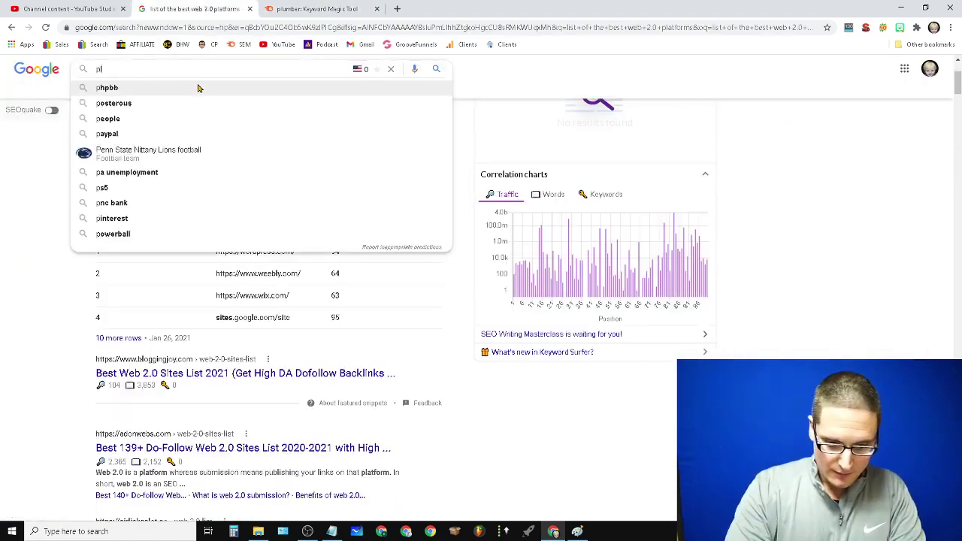
{"action": "type", "text": "umbing supply"}
{"action": "key", "text": "Return"}
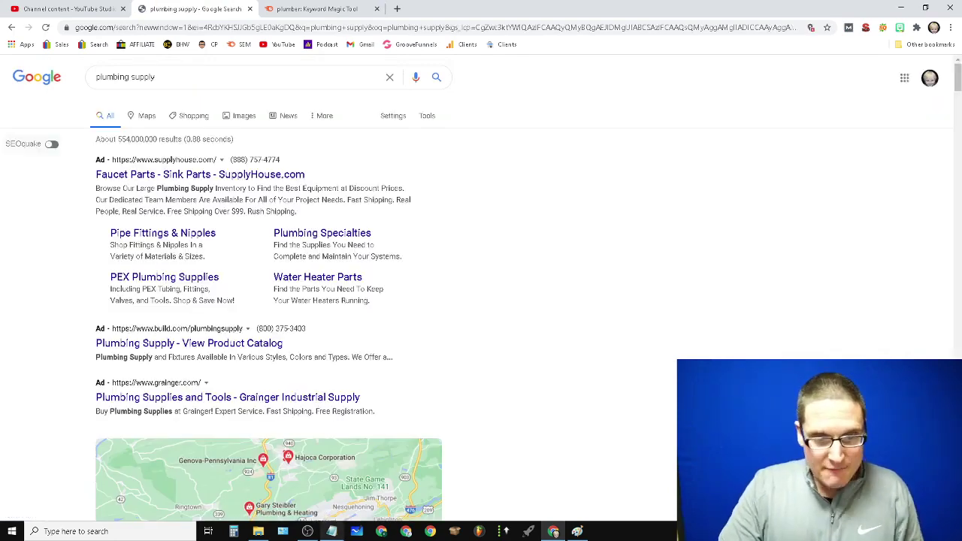
Step: Review the Notepad list of web 2.0 sites against the Google results for "plumbing supply"
{"action": "key", "text": "alt+Tab"}
{"action": "left_click_drag", "start_coordinate": [561, 329], "coordinate": [460, 110]}
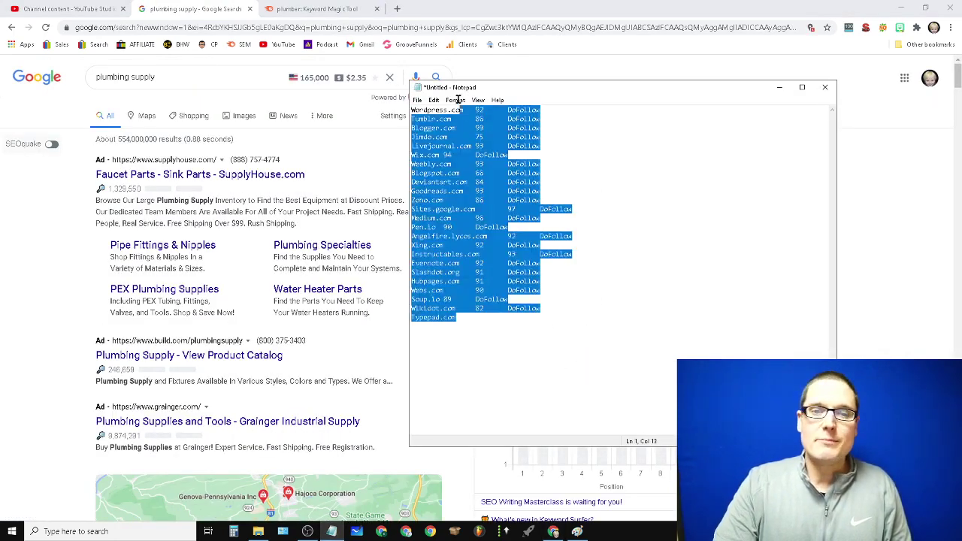
{"action": "left_click", "coordinate": [624, 163]}
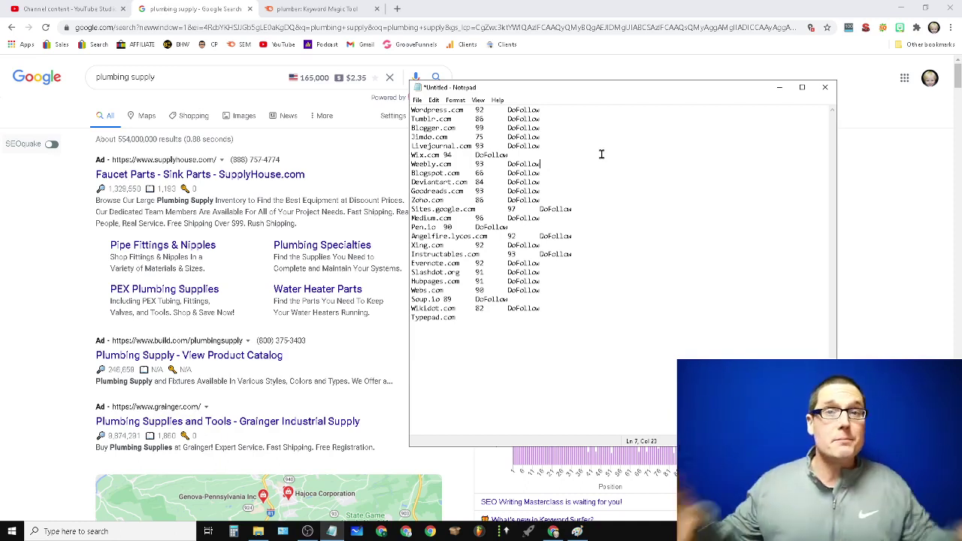
{"action": "left_click_drag", "start_coordinate": [569, 340], "coordinate": [507, 226]}
{"action": "left_click", "coordinate": [591, 197]}
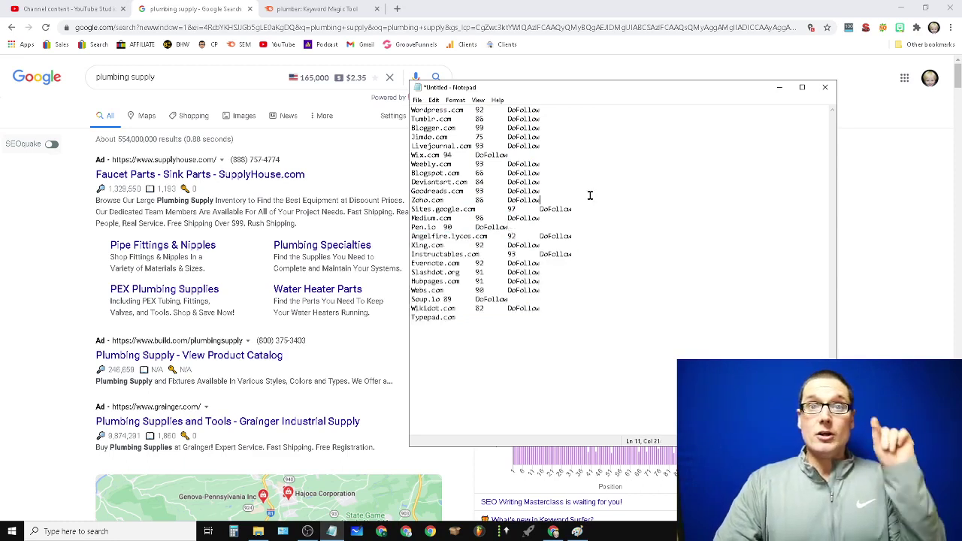
{"action": "left_click_drag", "start_coordinate": [161, 84], "coordinate": [86, 78]}
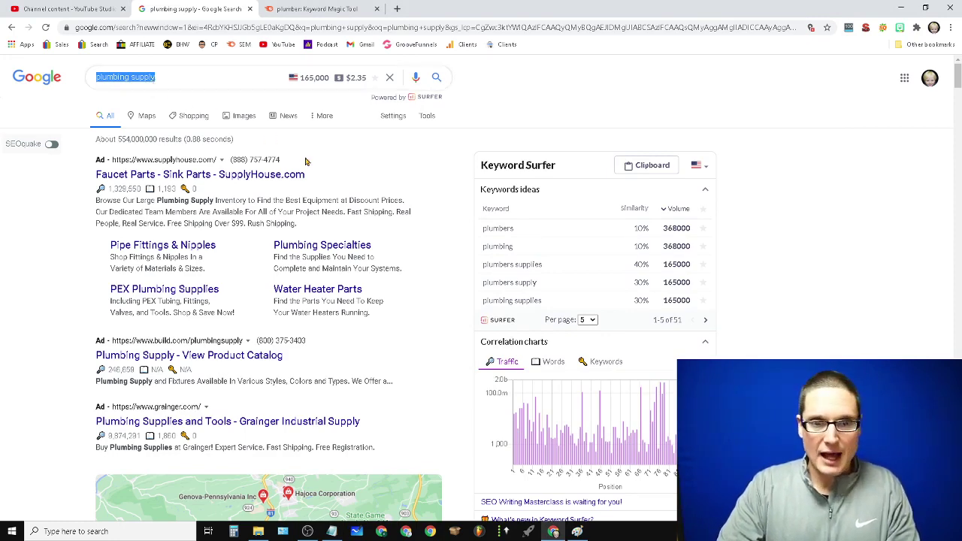
{"action": "left_click", "coordinate": [331, 531]}
{"action": "left_click_drag", "start_coordinate": [627, 324], "coordinate": [435, 81]}
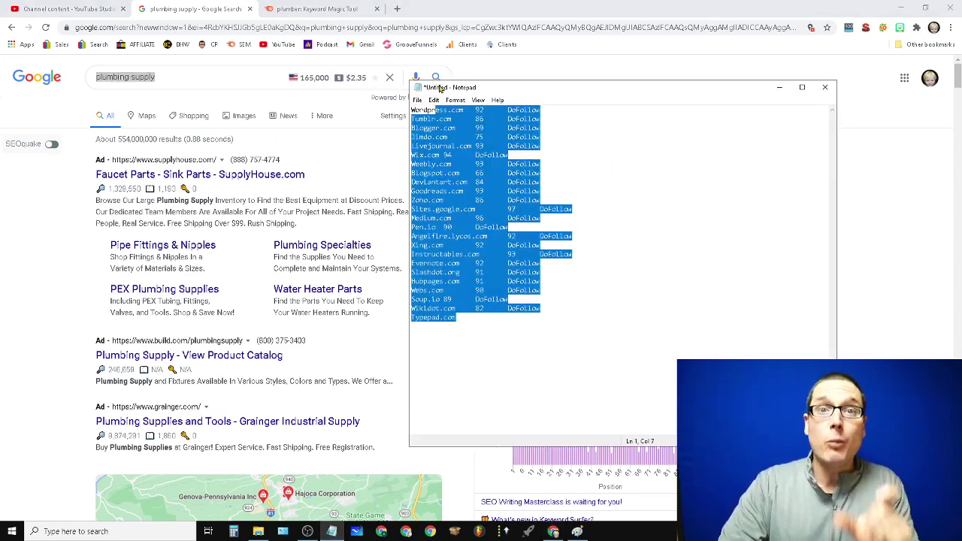
{"action": "left_click", "coordinate": [958, 114]}
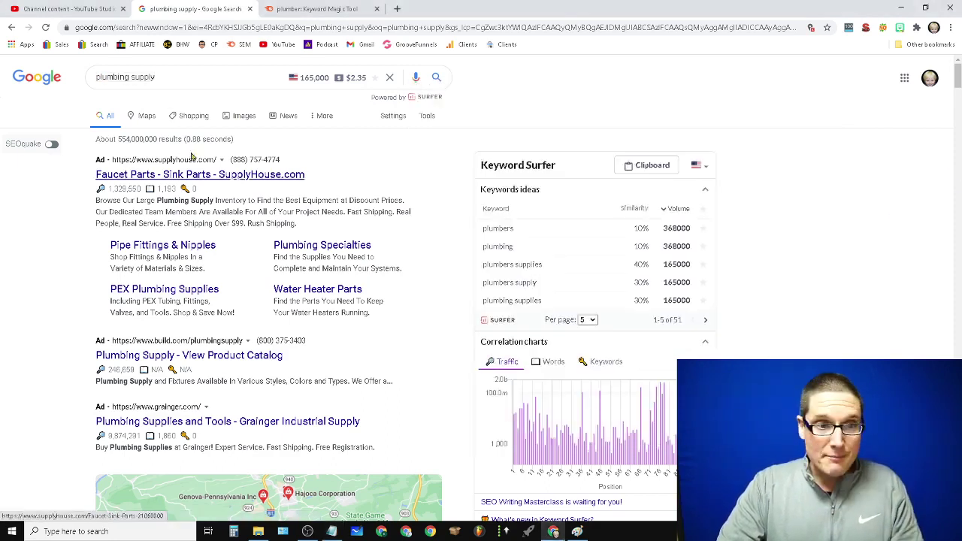
{"action": "triple_click", "coordinate": [168, 81]}
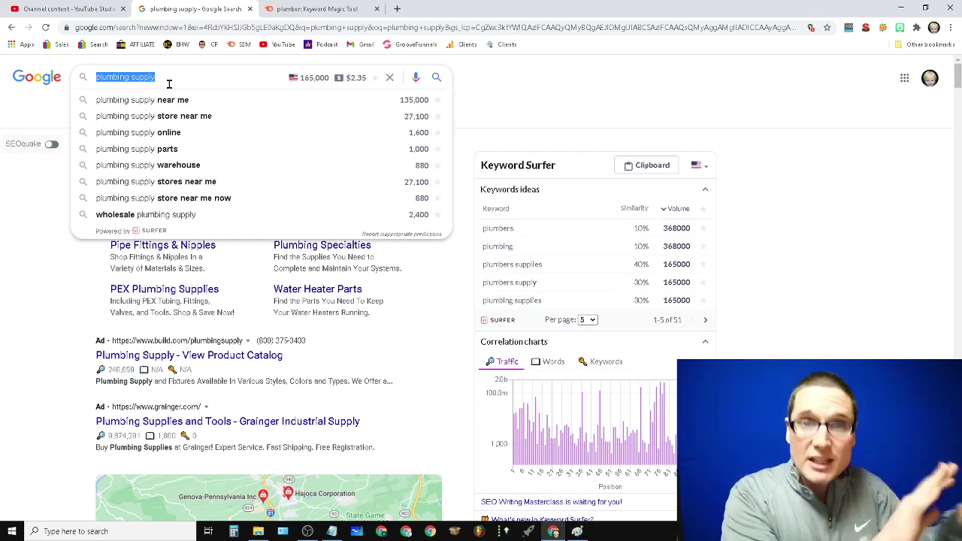
{"action": "left_click", "coordinate": [170, 84]}
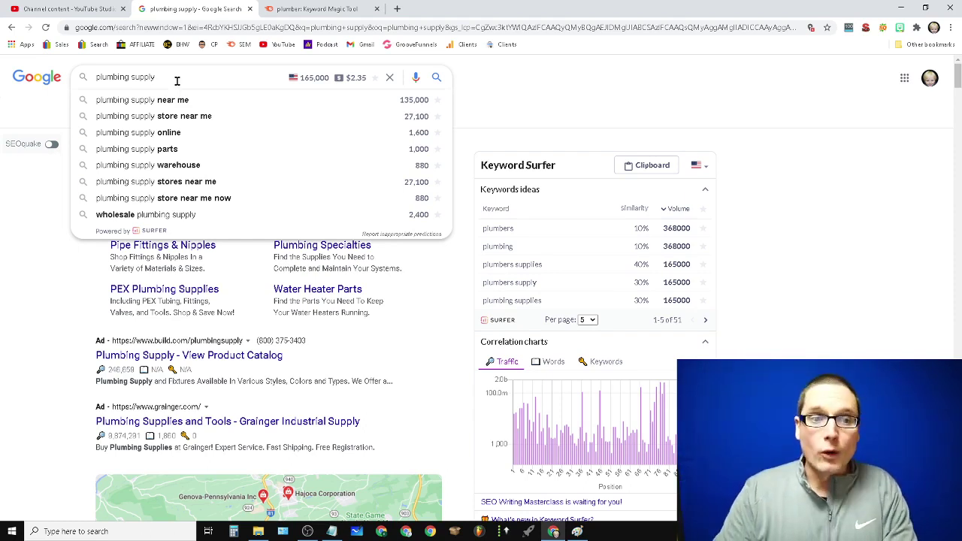
{"action": "left_click_drag", "start_coordinate": [178, 81], "coordinate": [75, 79]}
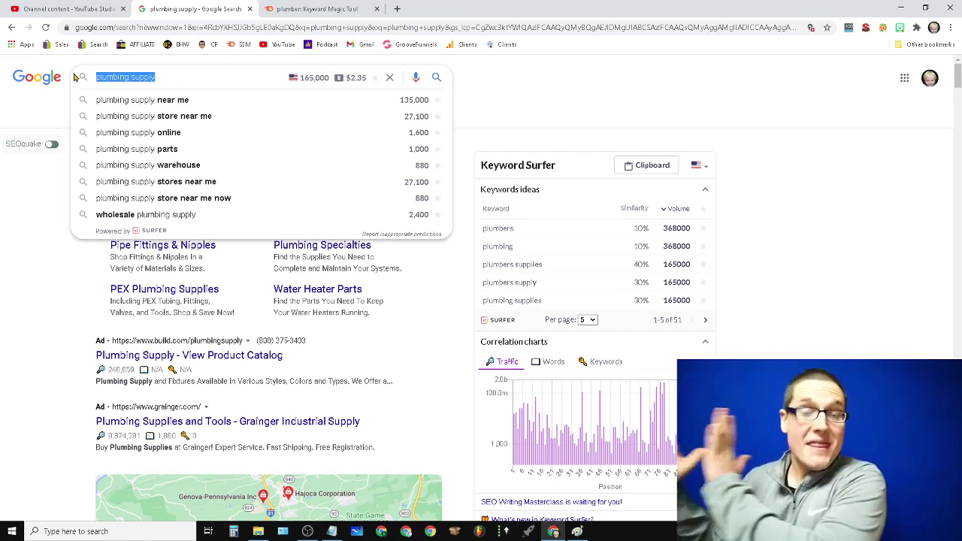
{"action": "double_click", "coordinate": [228, 79]}
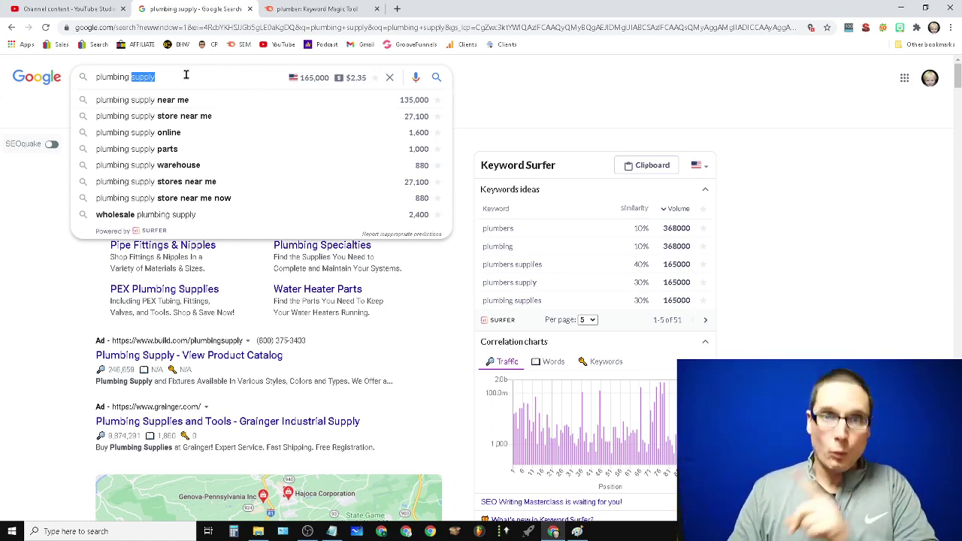
{"action": "mouse_move", "coordinate": [315, 531]}
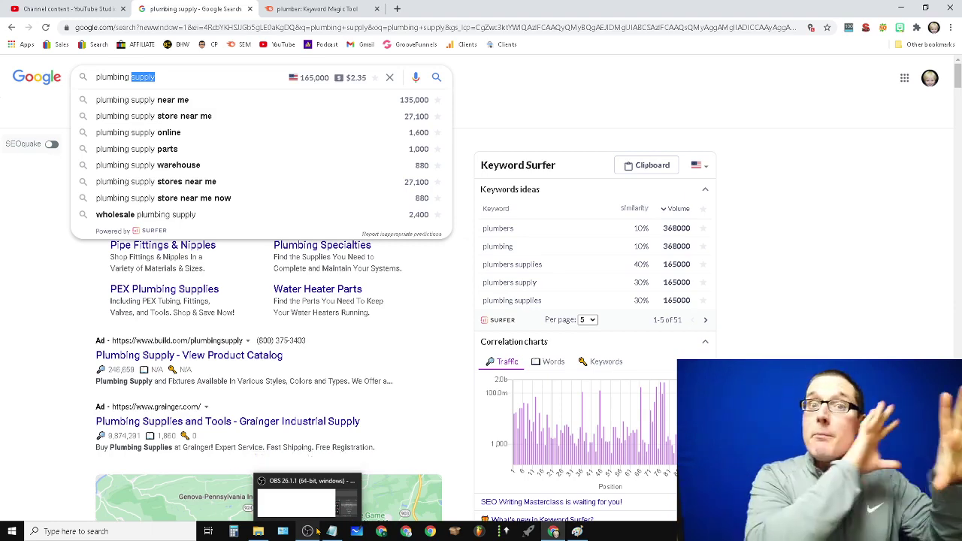
Step: Examine further plumber keyword ideas in the Semrush Keyword Magic Tool
{"action": "key", "text": "ctrl+Tab"}
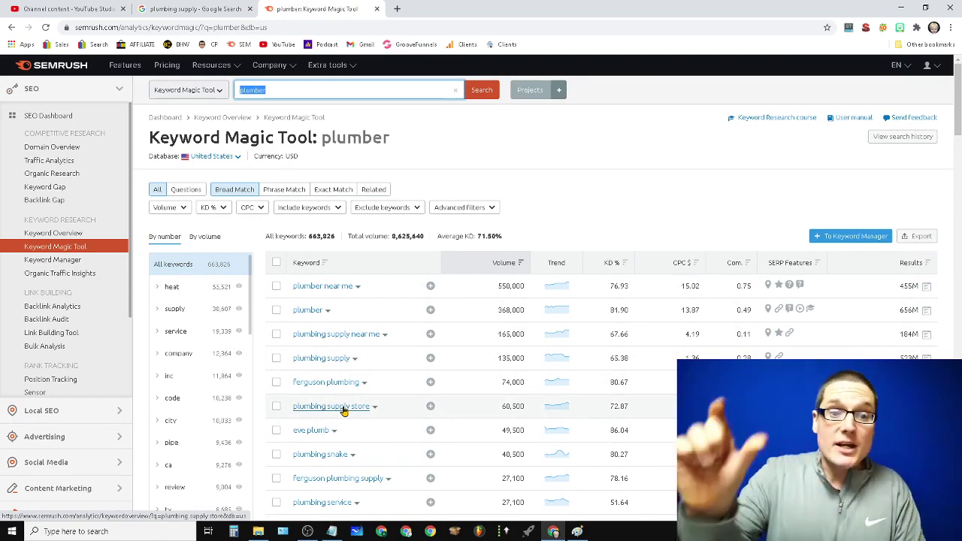
{"action": "scroll", "coordinate": [330, 406], "scroll_direction": "down", "scroll_amount": 2}
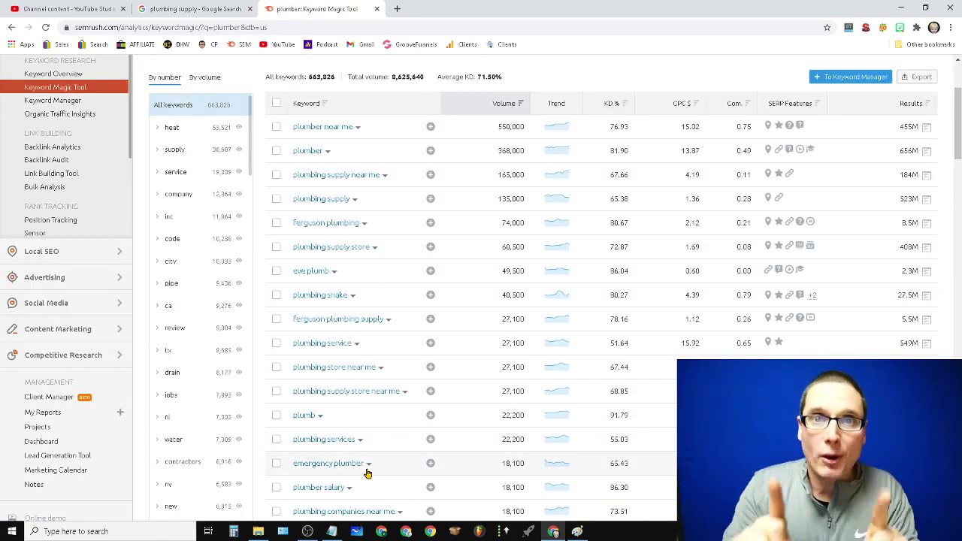
Step: Look for WordPress pages in the Google "plumbing supply" results by finding "wordpre" on the page, and shorten the find text to "w"
{"action": "left_click", "coordinate": [189, 8]}
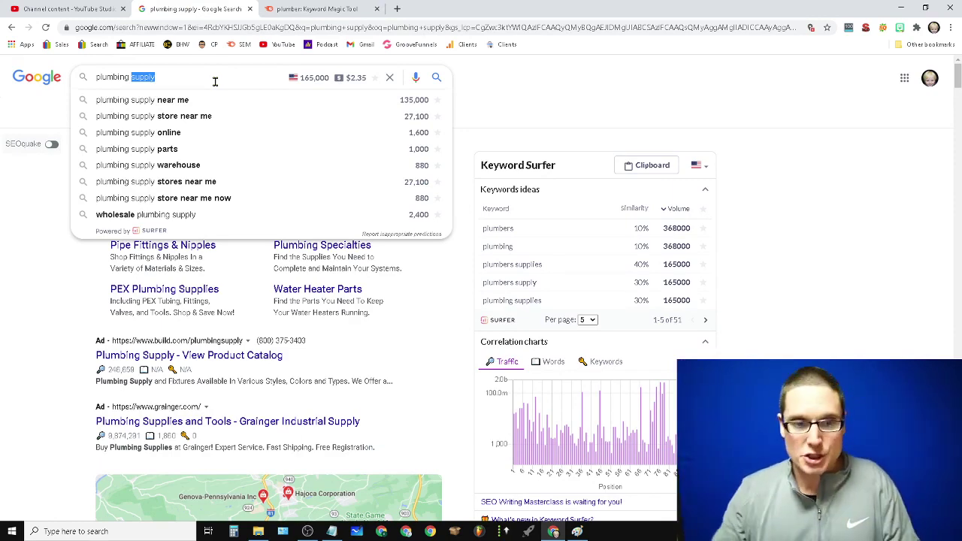
{"action": "left_click", "coordinate": [918, 282]}
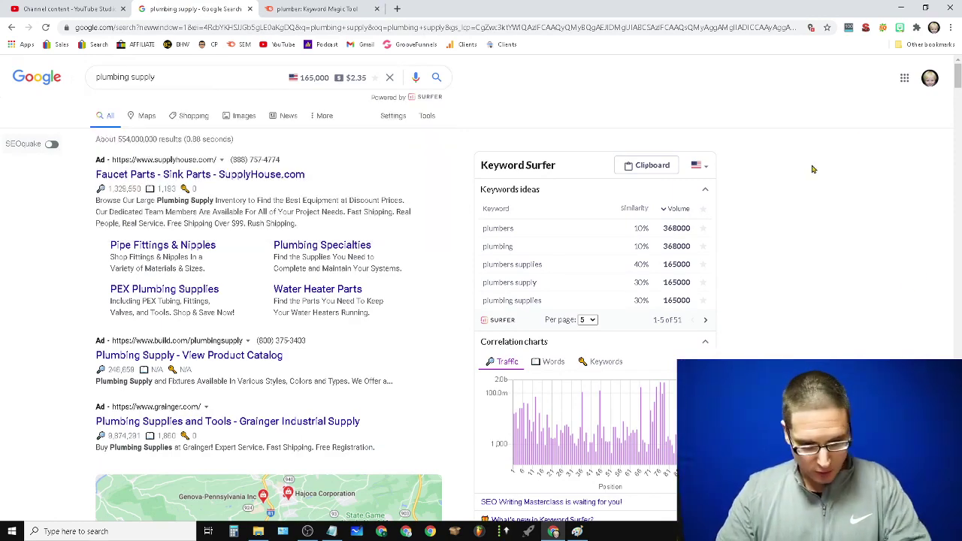
{"action": "key", "text": "ctrl+f"}
{"action": "type", "text": "wx"}
{"action": "scroll", "coordinate": [812, 169], "scroll_direction": "down", "scroll_amount": 5}
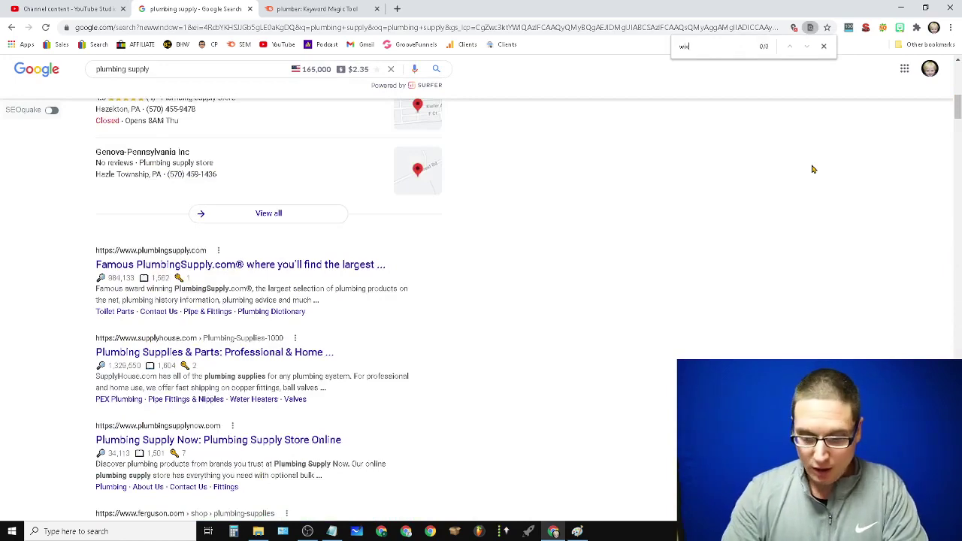
{"action": "key", "text": "BackSpace"}
{"action": "type", "text": "ordpre"}
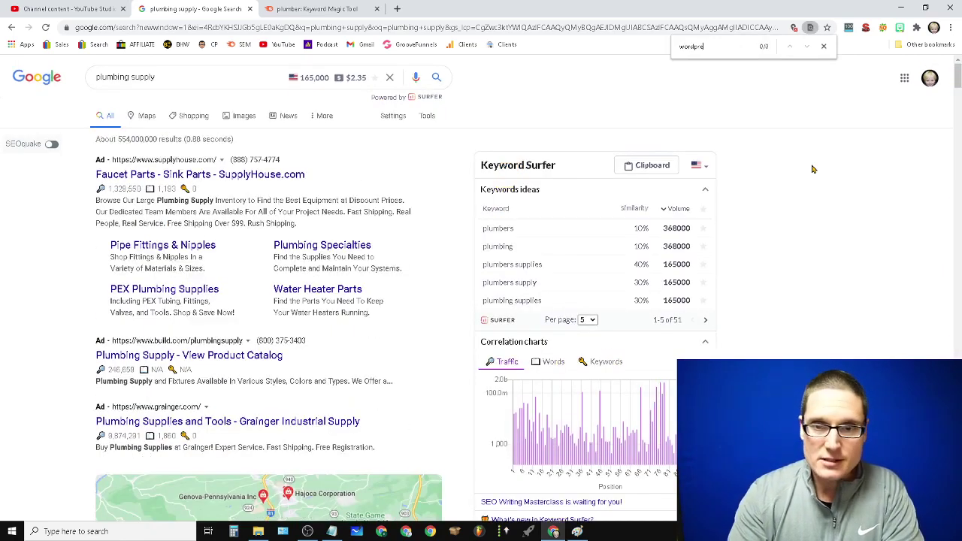
{"action": "key", "text": "BackSpace"}
{"action": "key", "text": "BackSpace"}
{"action": "key", "text": "BackSpace"}
{"action": "key", "text": "BackSpace"}
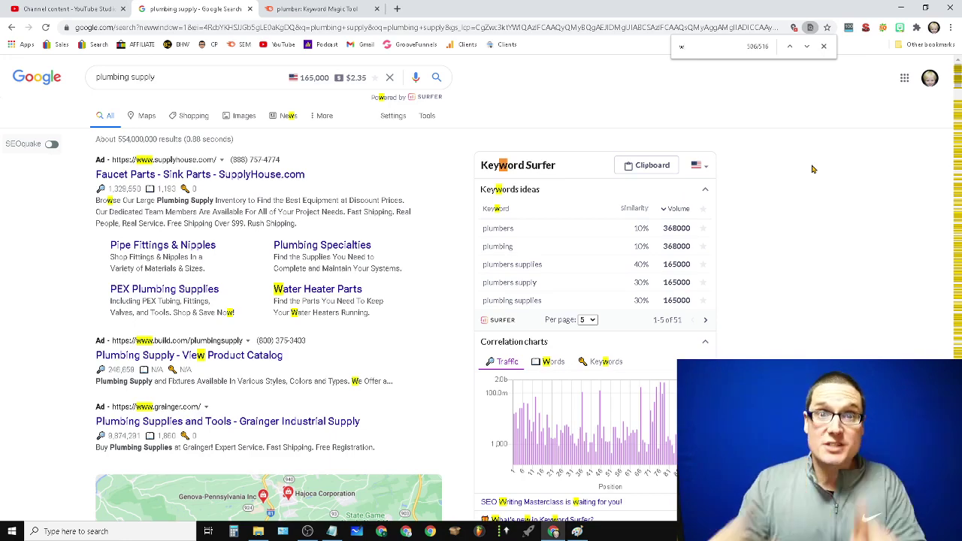
Step: Go back to the Semrush keyword list for "plumber"
{"action": "left_click", "coordinate": [312, 8]}
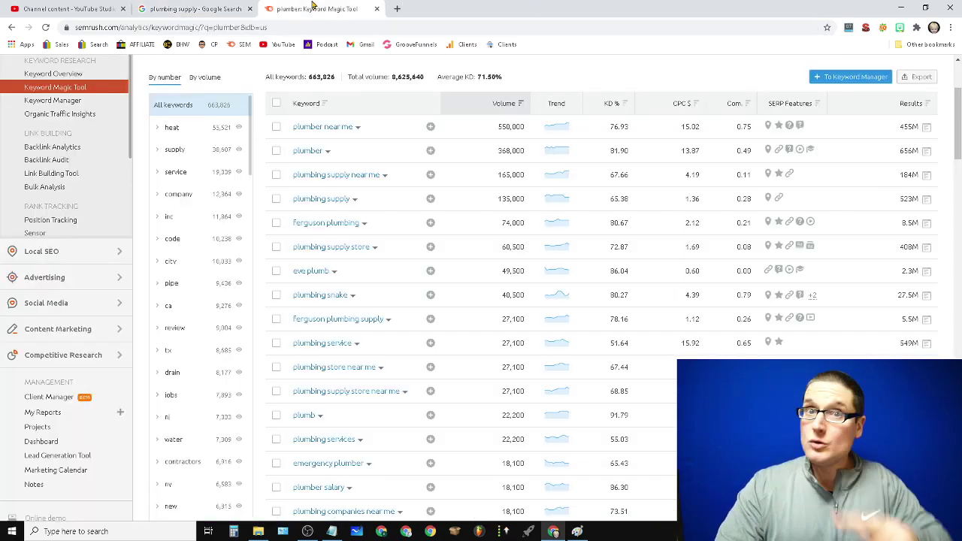